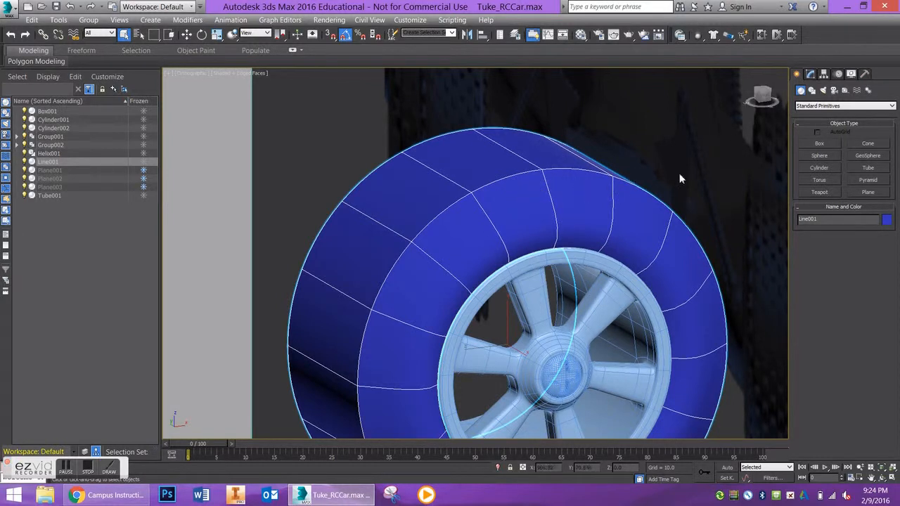
Step: Create a small box, about 0.8 on each side of its base, at the tire's top tread near the outer edge in the left view
drag(774, 100, 579, 177)
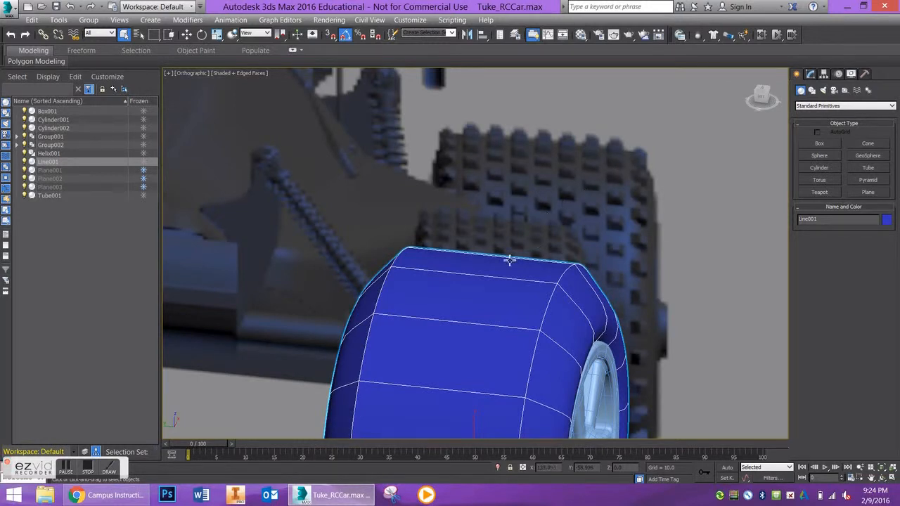
click(758, 100)
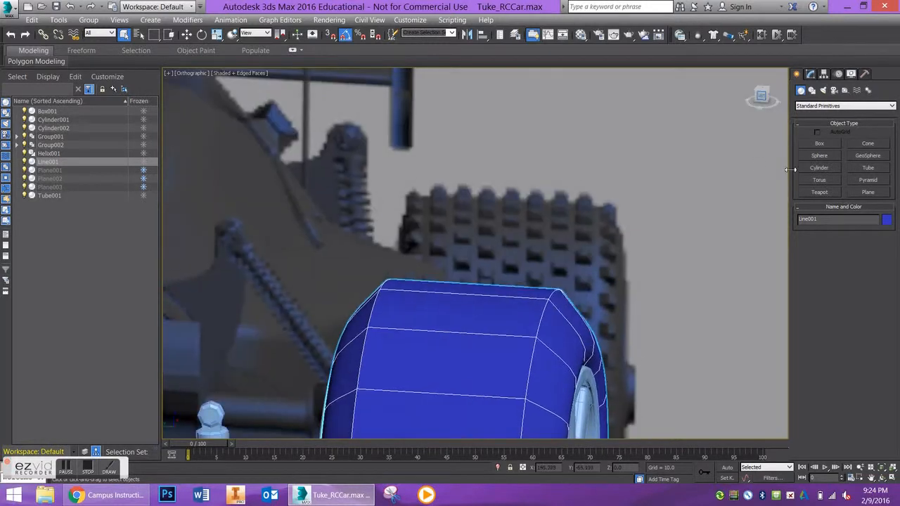
click(831, 146)
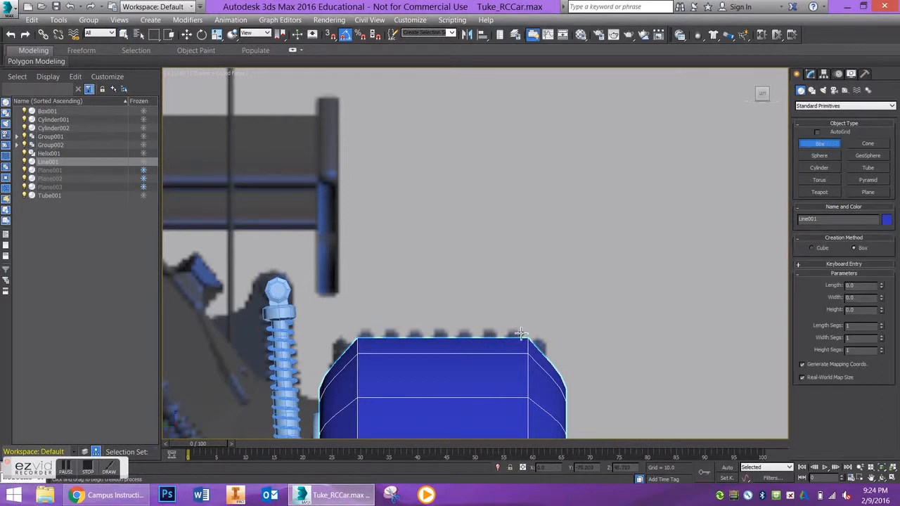
drag(503, 333, 512, 344)
click(507, 344)
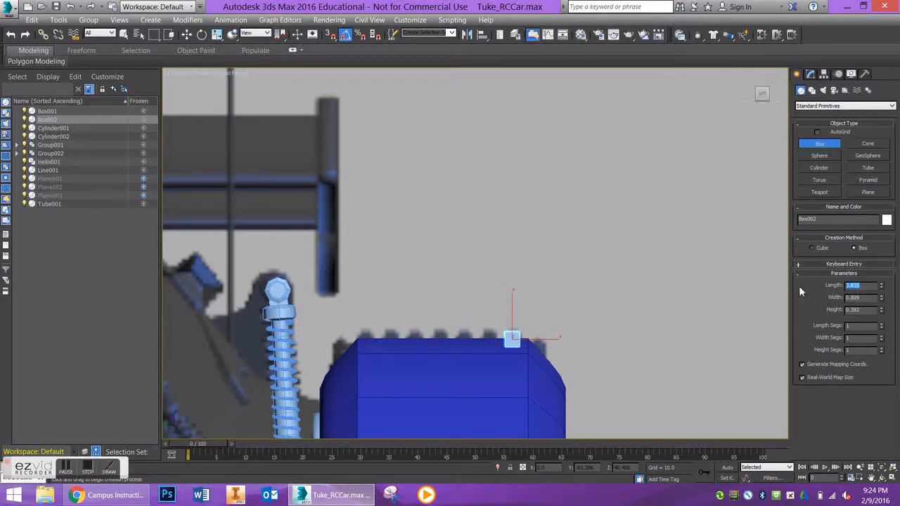
Step: Set the new box's length, width and height to 0.8
text(0.8)
key(Tab)
text(0.8)
key(Tab)
Step: Move the box about 32.5 units along X in the front view, to the top center of the rear tire
middle_drag(533, 319, 528, 279)
key(f)
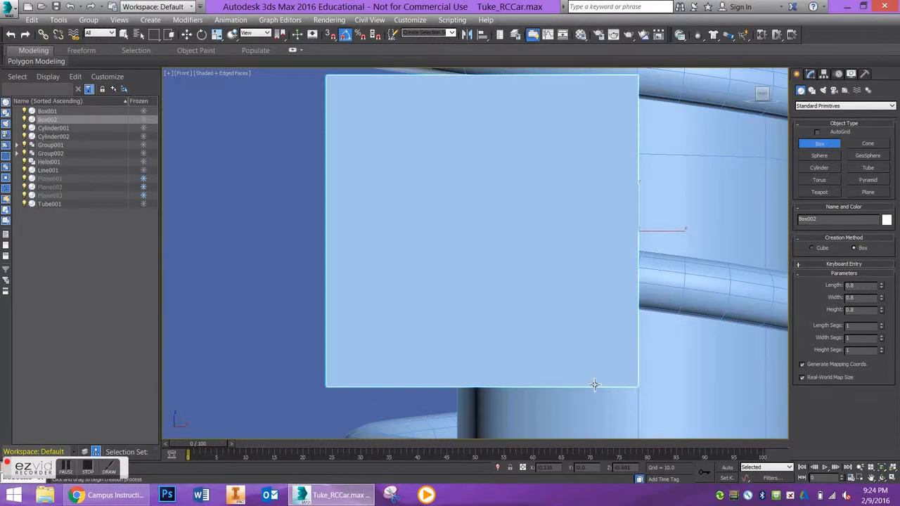
scroll(636, 360, down, 5)
scroll(659, 359, down, 5)
middle_drag(661, 359, 379, 260)
key(w)
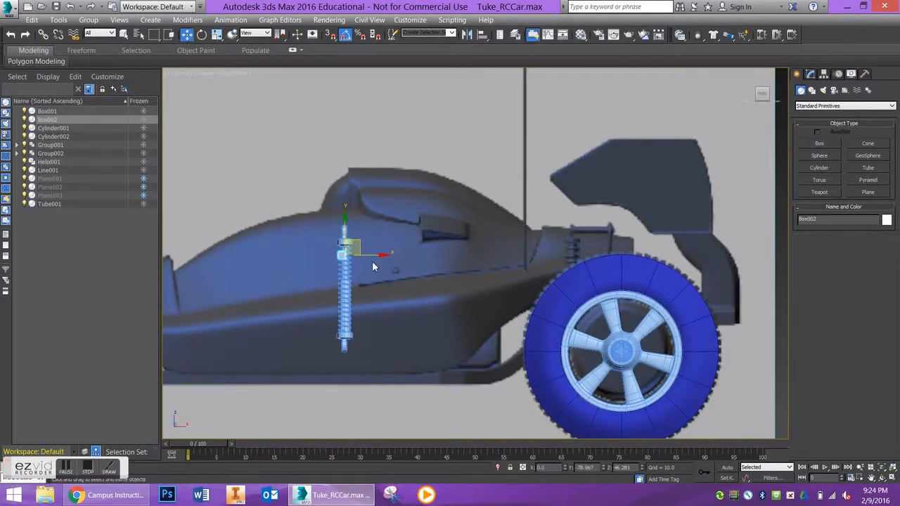
drag(370, 256, 648, 260)
Step: Raise the box about 0.37 units so only its base stays sunk in the top of the tire
scroll(639, 261, up, 5)
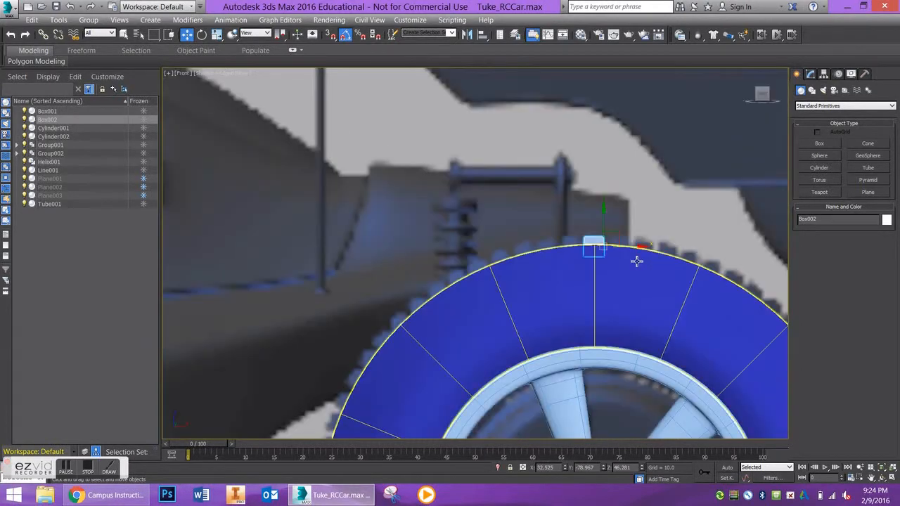
scroll(610, 256, up, 1)
drag(596, 209, 597, 185)
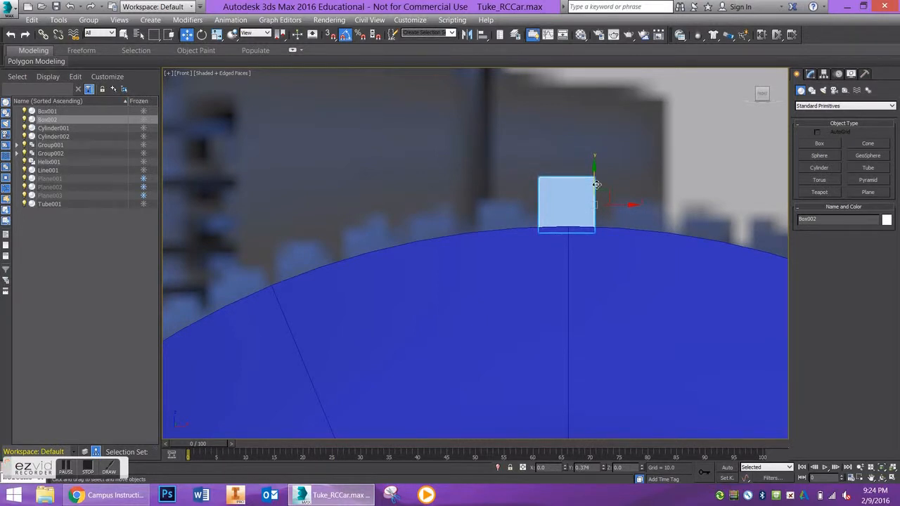
Step: Shift the box about 0.22 units toward the tire's outer edge in the left view
alt+middle_drag(571, 215, 653, 231)
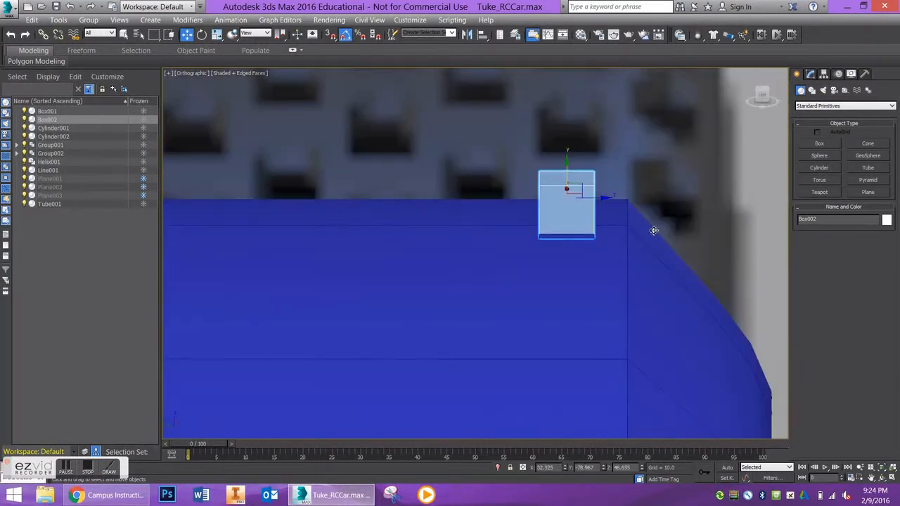
click(768, 98)
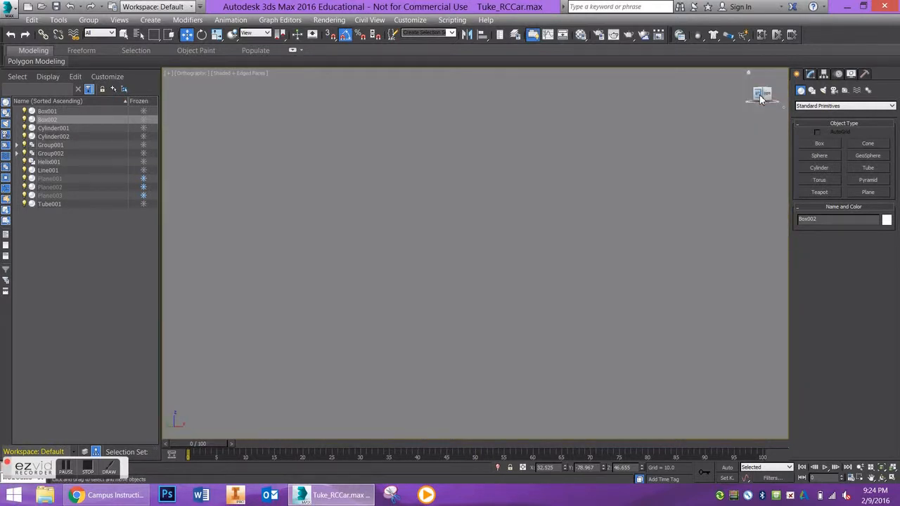
click(759, 99)
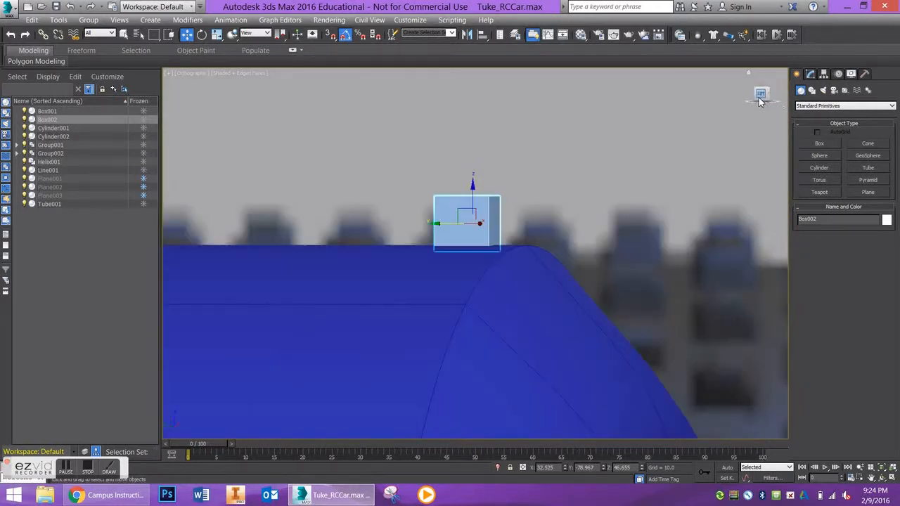
mouse_move(593, 223)
mouse_down()
mouse_move(672, 223)
mouse_move(609, 223)
mouse_up()
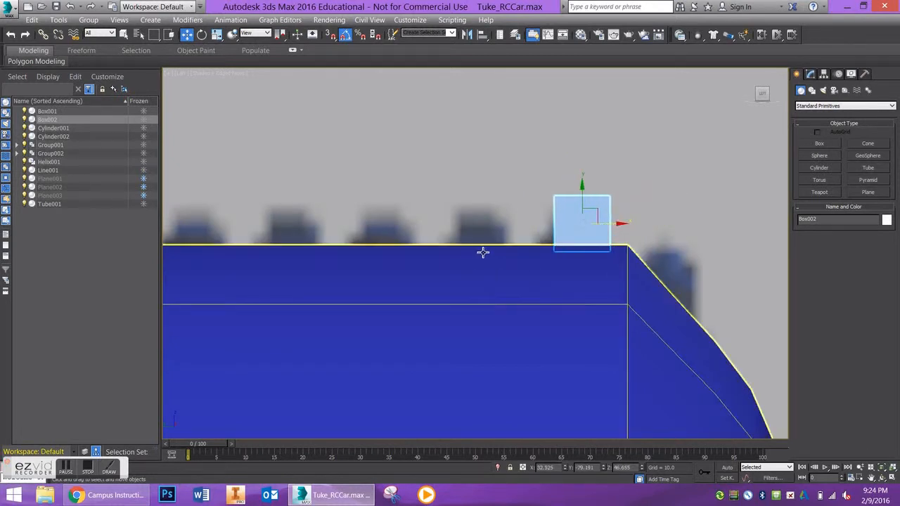
Step: Convert the box on the tire into an Editable Poly
middle_drag(481, 228, 484, 244)
scroll(482, 238, down, 5)
click(763, 95)
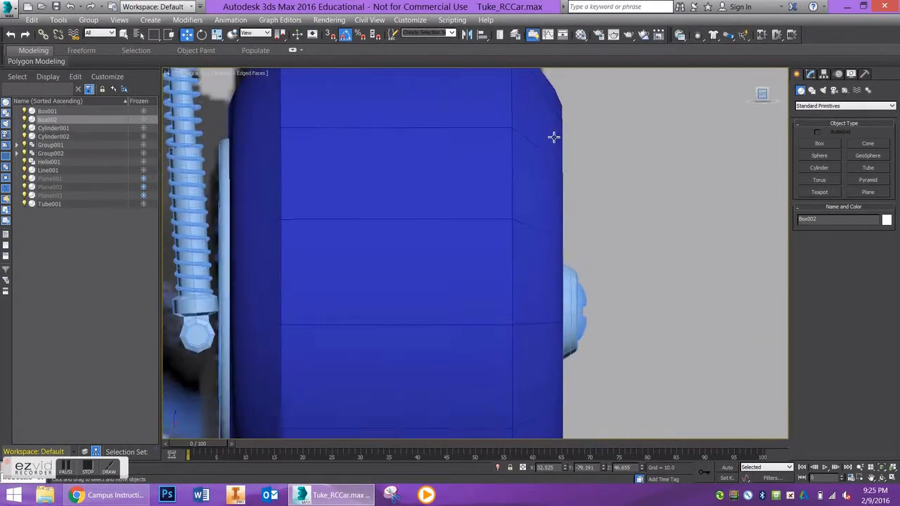
middle_drag(482, 150, 492, 429)
scroll(538, 204, up, 8)
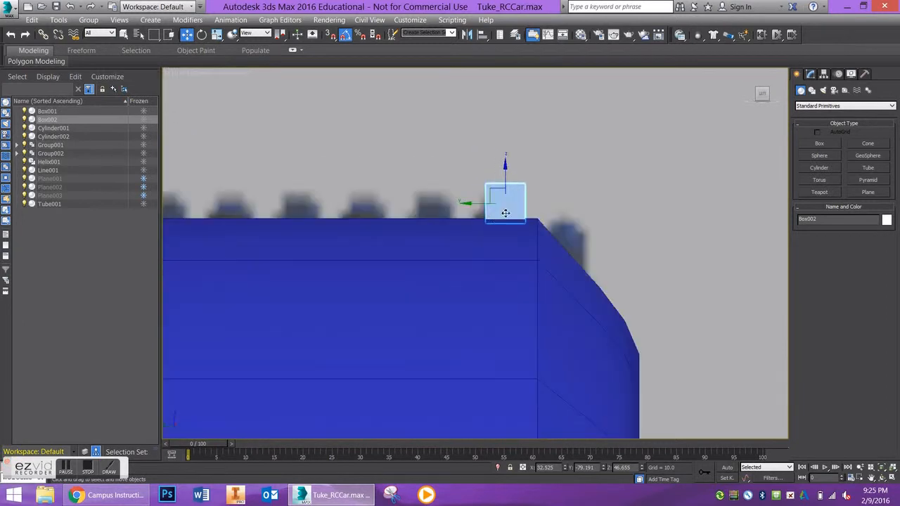
right_click(466, 208)
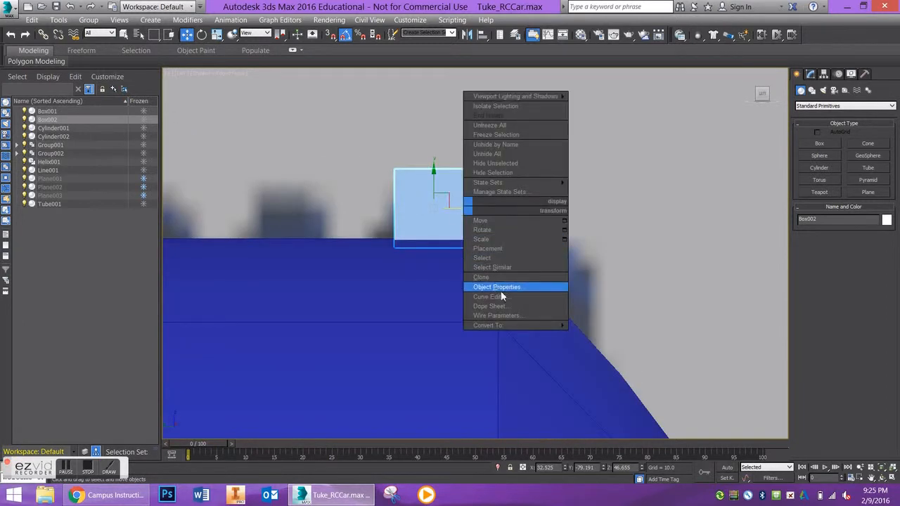
mouse_move(520, 325)
click(615, 336)
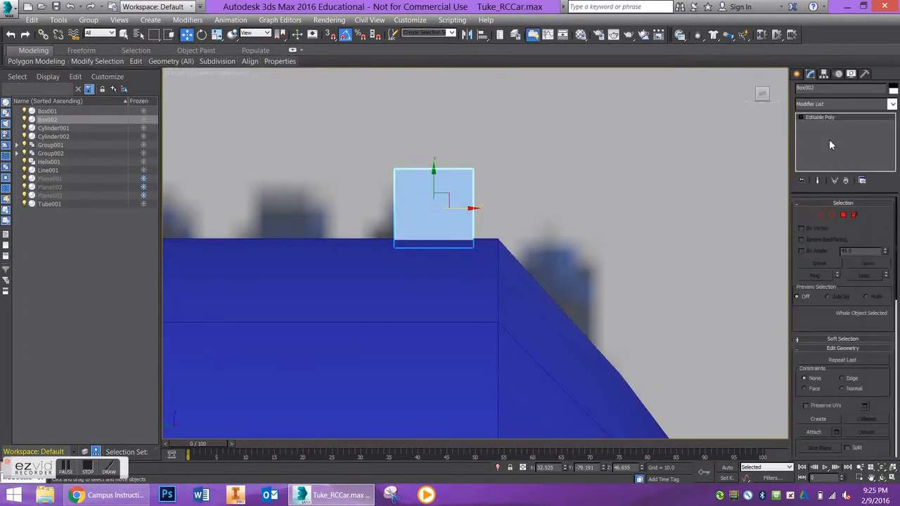
Step: Delete the bottom polygon of the box, using wireframe display to reach it inside the tire
key(4)
alt+middle_drag(447, 241, 445, 234)
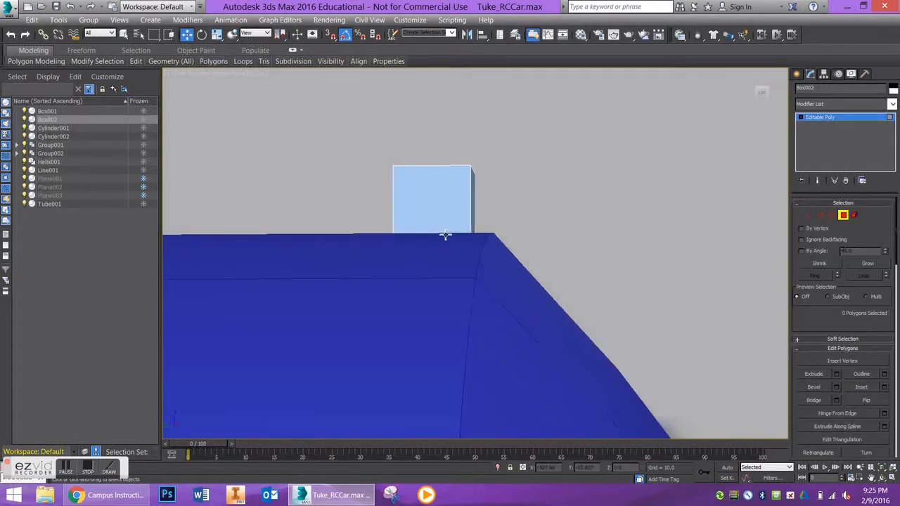
key(F3)
click(448, 250)
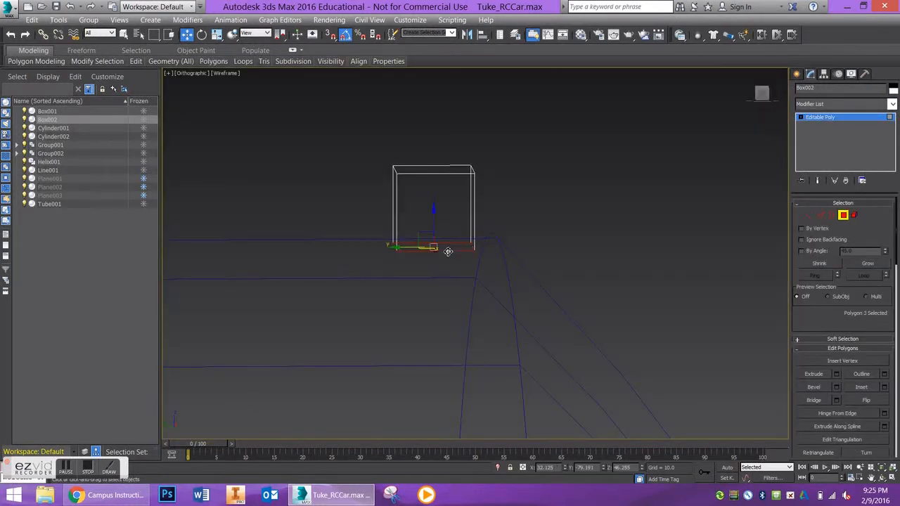
key(Delete)
alt+middle_drag(446, 235, 448, 250)
key(F3)
Step: Scale down the box's top polygon so the tread block tapers upward
click(442, 171)
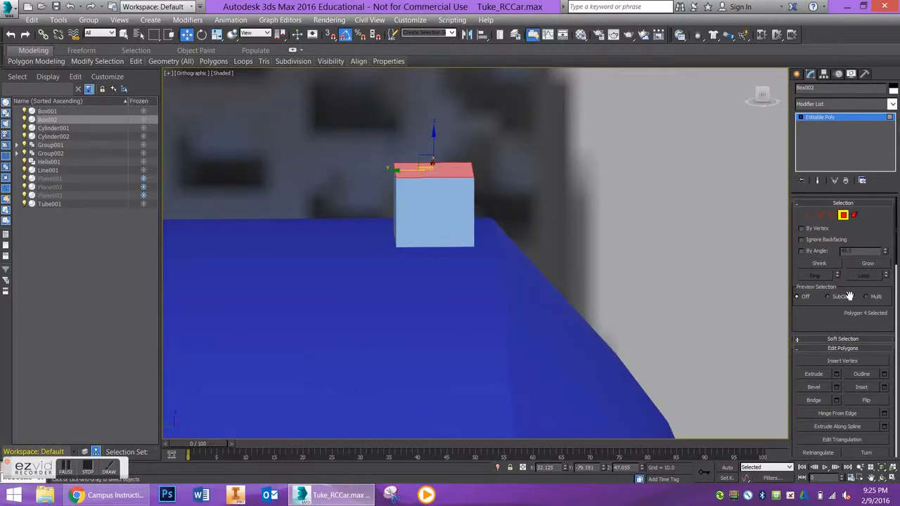
click(217, 35)
drag(426, 168, 427, 186)
click(843, 214)
Step: Try a TurboSmooth modifier on the tapered tread block and remove it from the stack
click(840, 107)
key(t)
key(u)
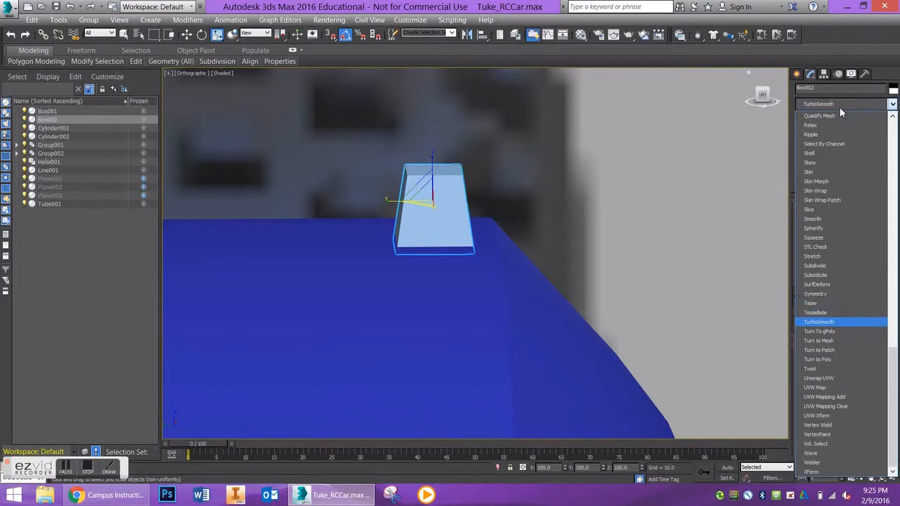
key(Return)
key(F4)
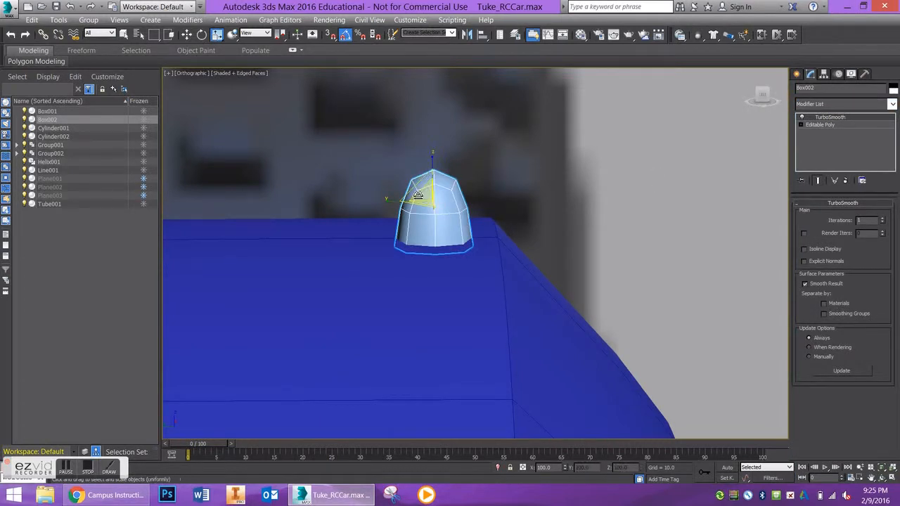
click(832, 181)
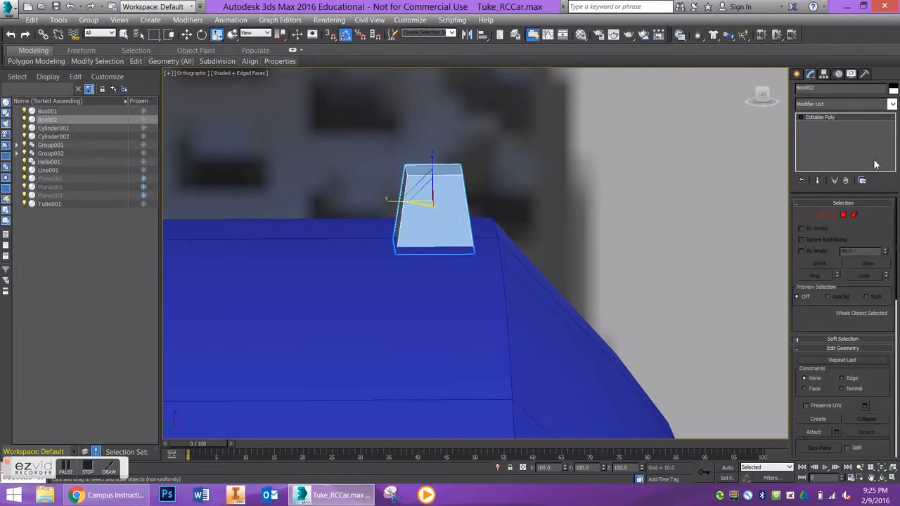
Step: Add Swift Loop edge loops close to the top, bottom and side edges of the tread block
click(820, 215)
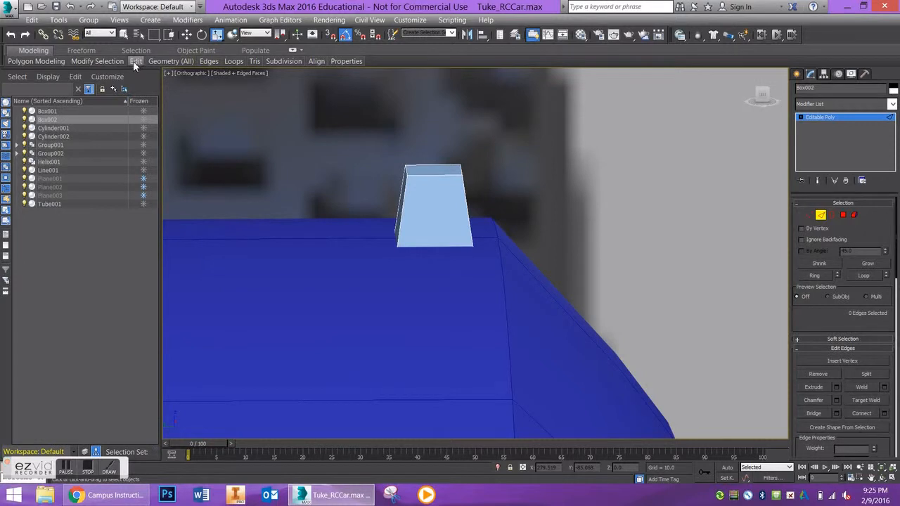
mouse_move(135, 63)
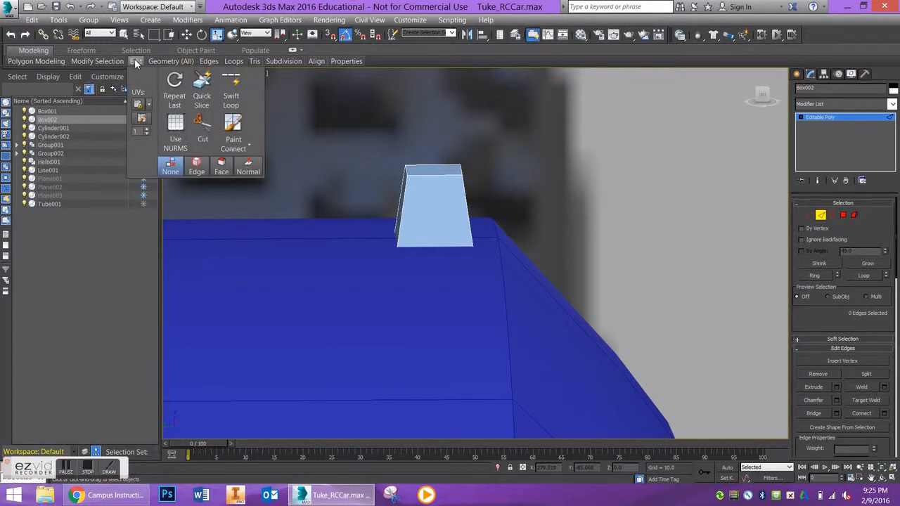
click(232, 88)
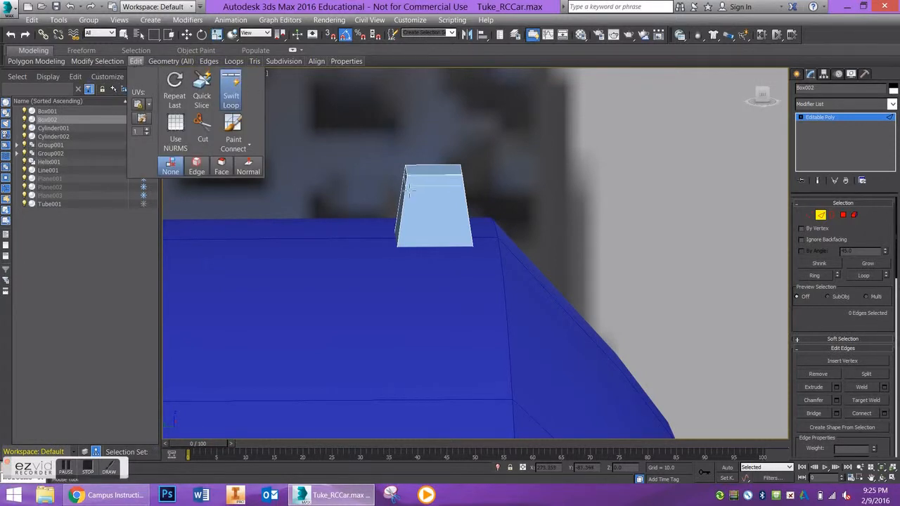
click(411, 183)
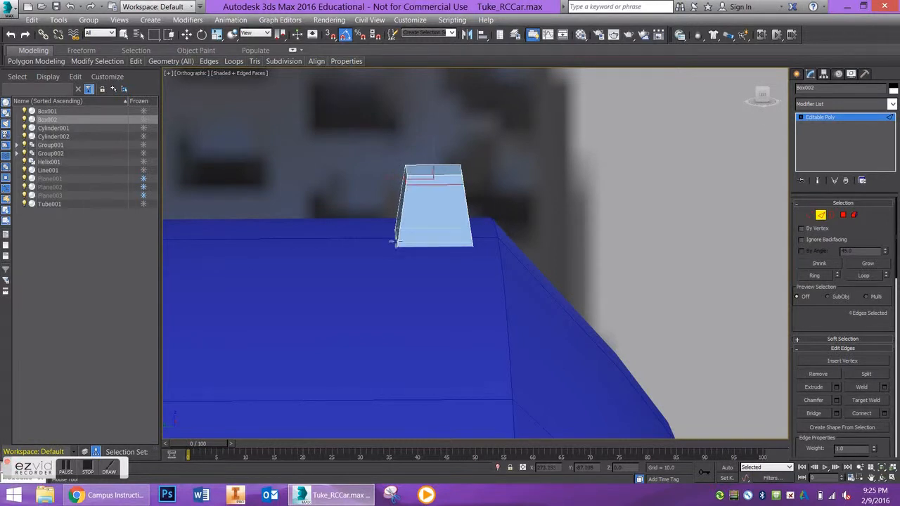
click(412, 211)
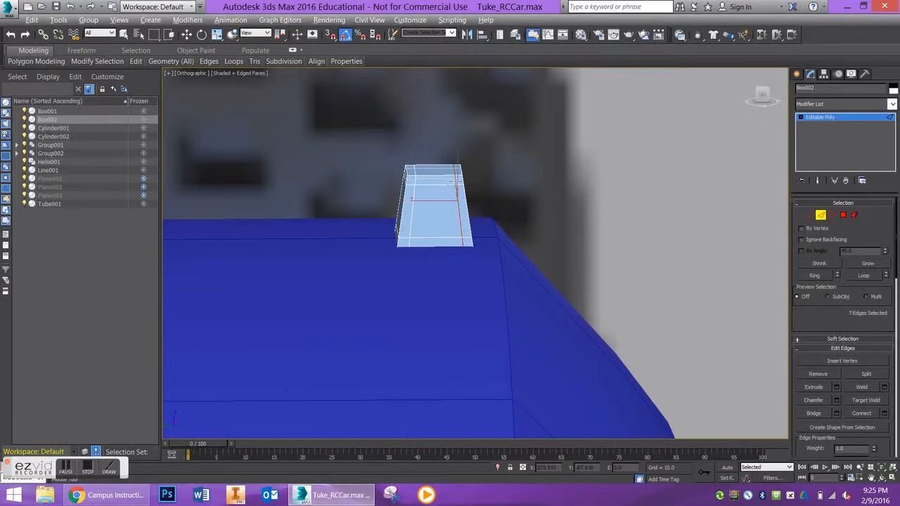
alt+middle_drag(450, 178, 438, 220)
scroll(438, 220, down, 1)
click(451, 189)
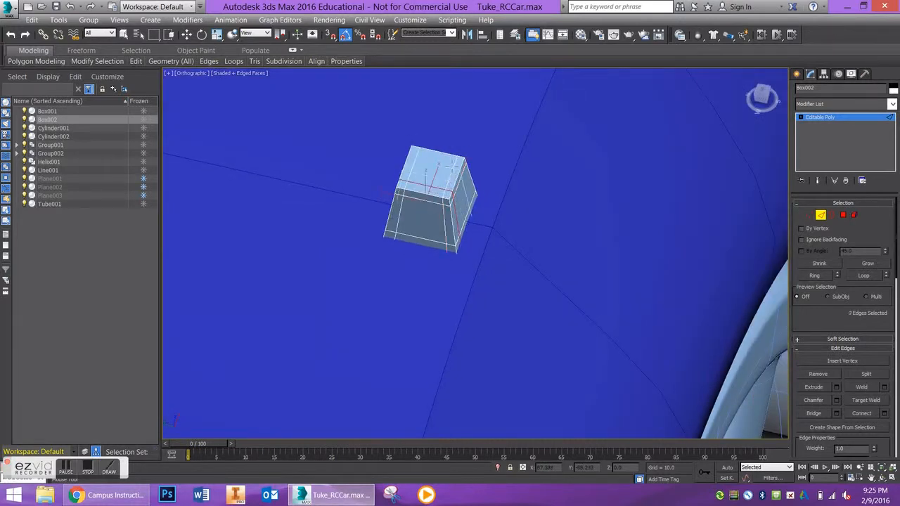
key(w)
click(822, 215)
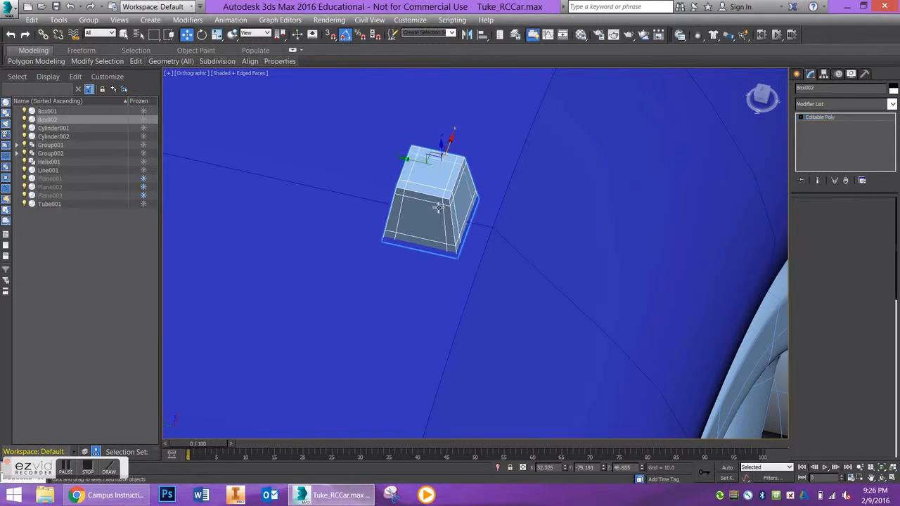
Step: Try a TurboSmooth modifier on the tire object Line001 and undo it
click(620, 156)
click(836, 104)
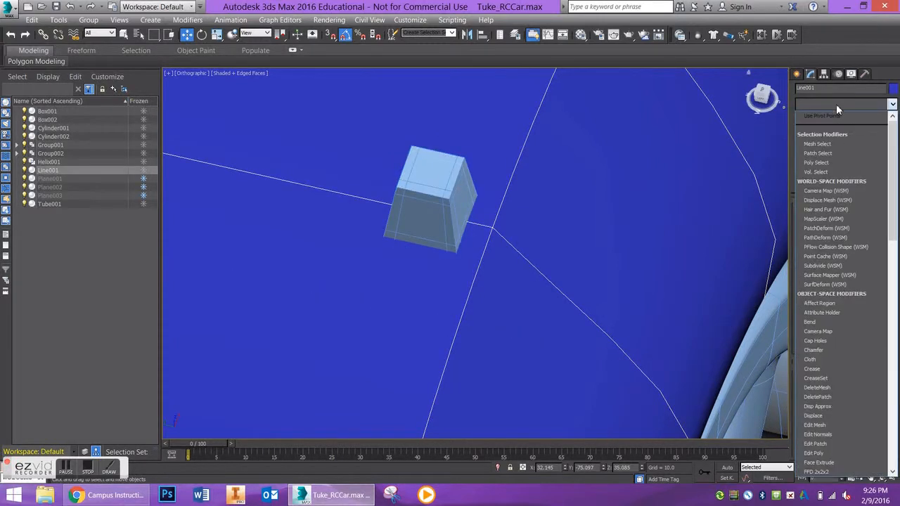
text(turbo)
key(Return)
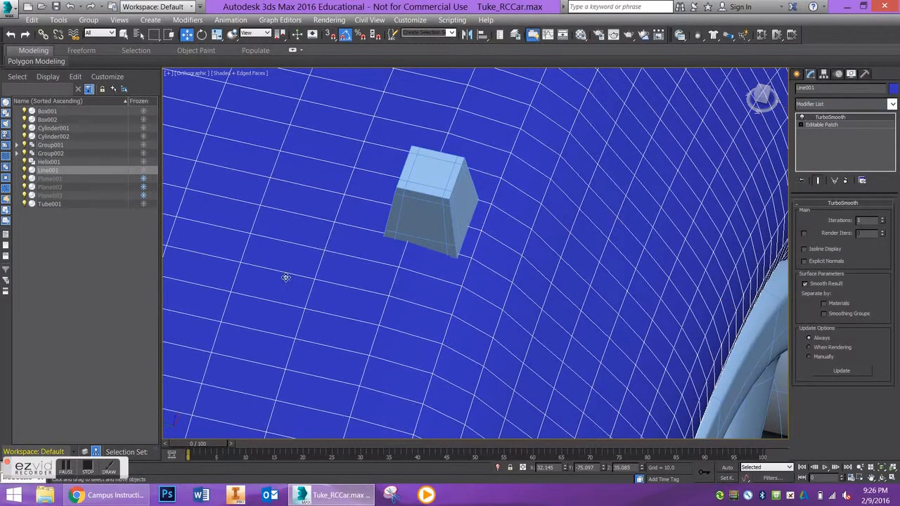
key(ctrl+z)
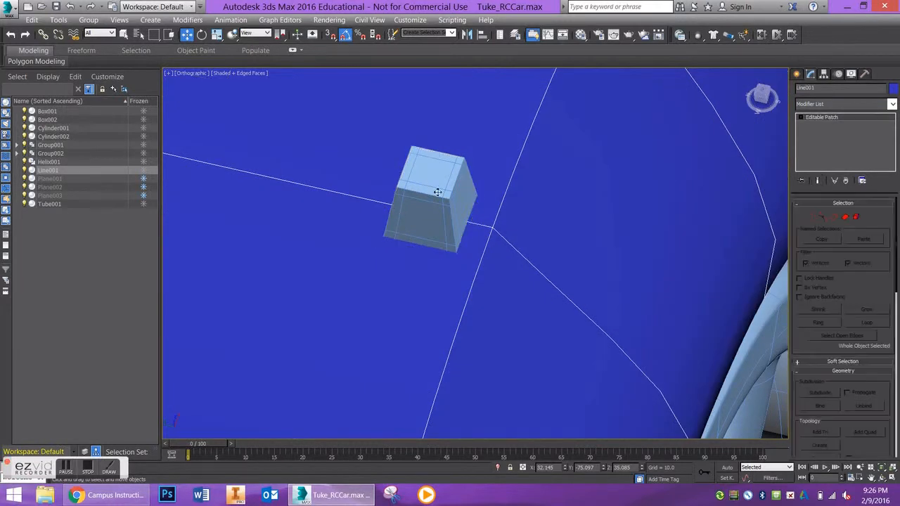
Step: Apply a TurboSmooth modifier to the tapered tread block Box002
middle_drag(412, 203, 425, 303)
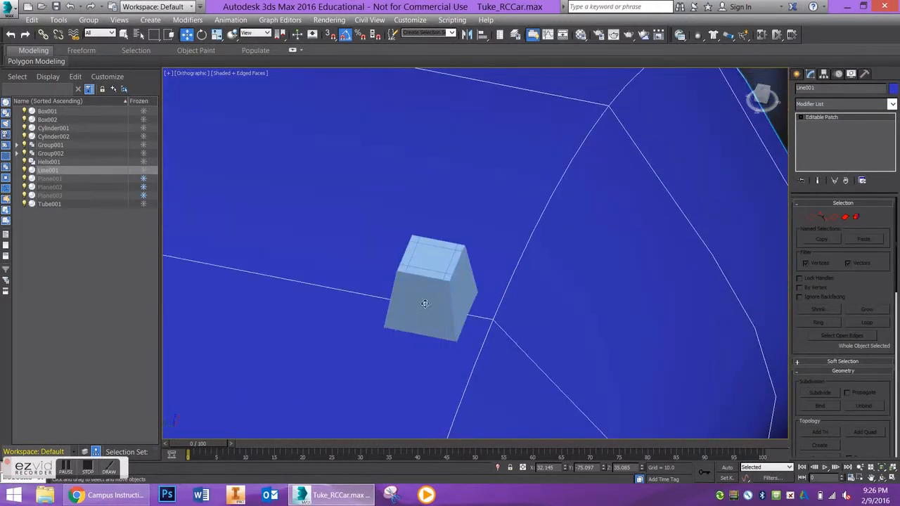
click(48, 115)
click(48, 121)
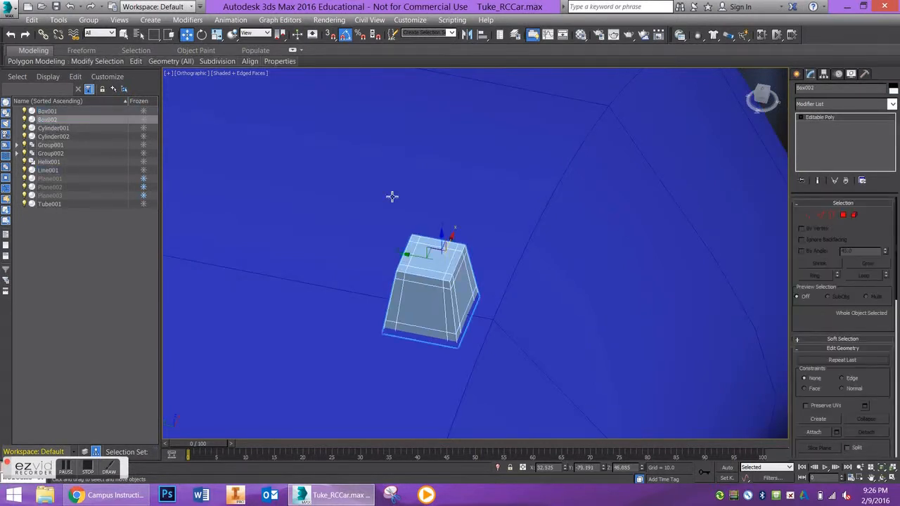
click(835, 103)
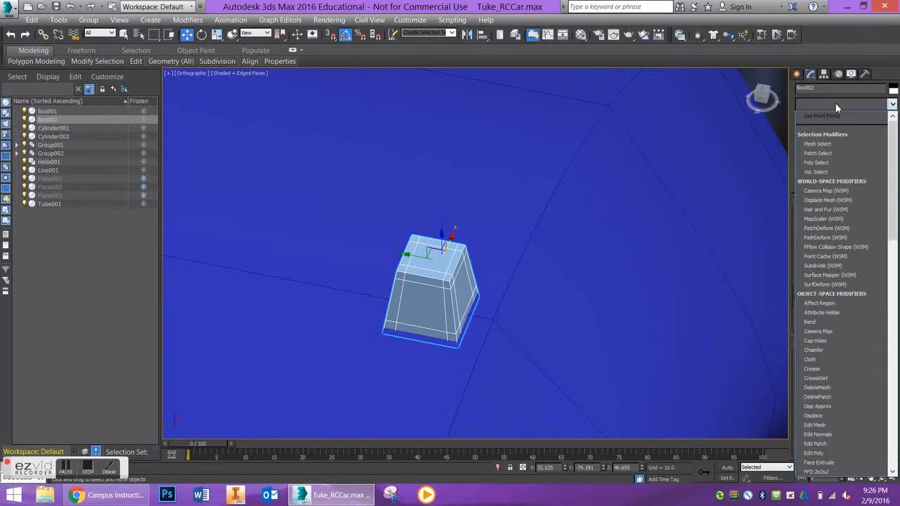
text(turbo)
key(Return)
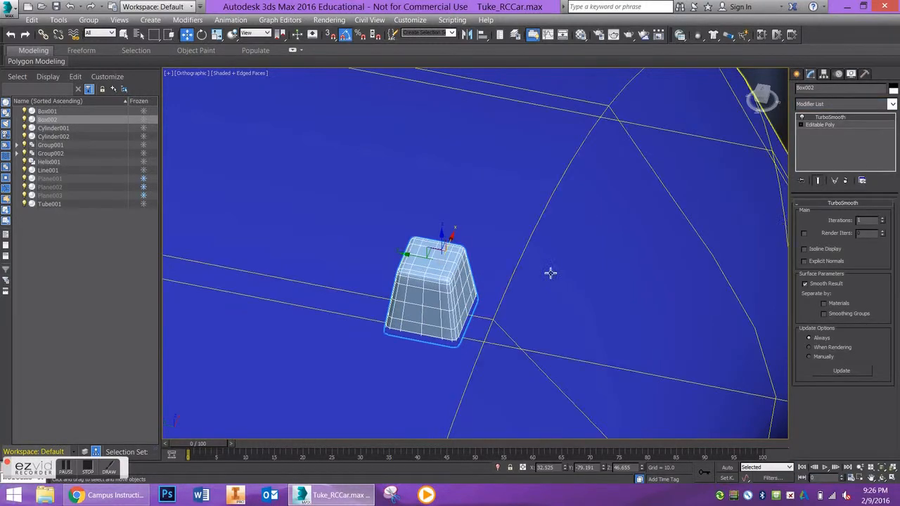
Step: Lower the tread block slightly onto the tire and clone it as six instances in an evenly spaced row across the tire's width
click(760, 101)
middle_drag(398, 284, 478, 271)
scroll(480, 271, down, 3)
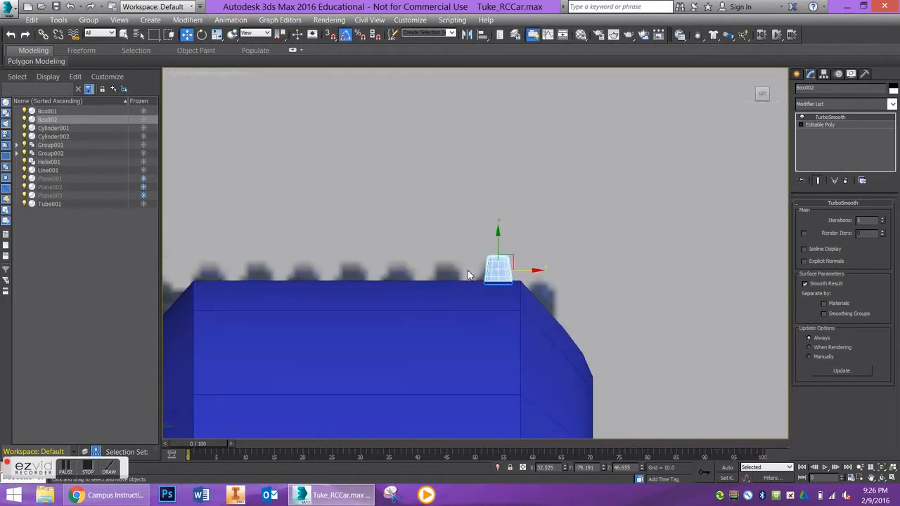
middle_drag(424, 279, 590, 276)
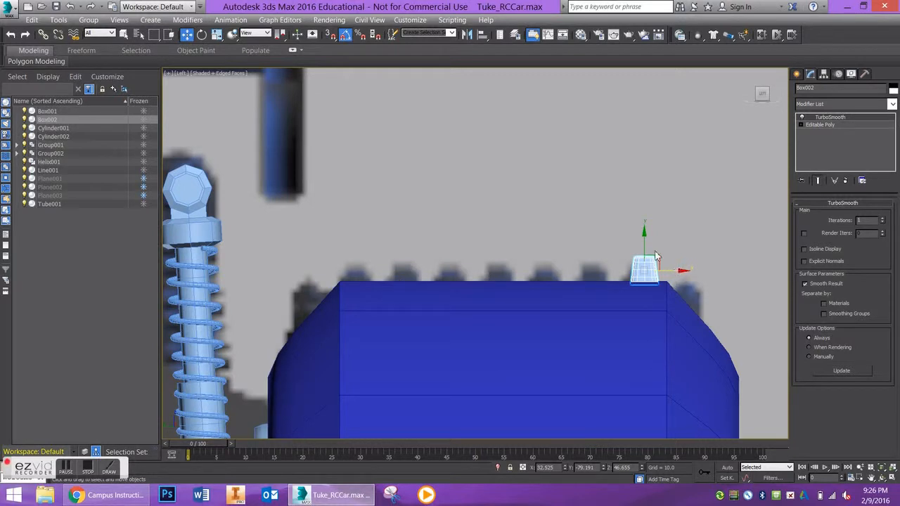
drag(643, 240, 643, 242)
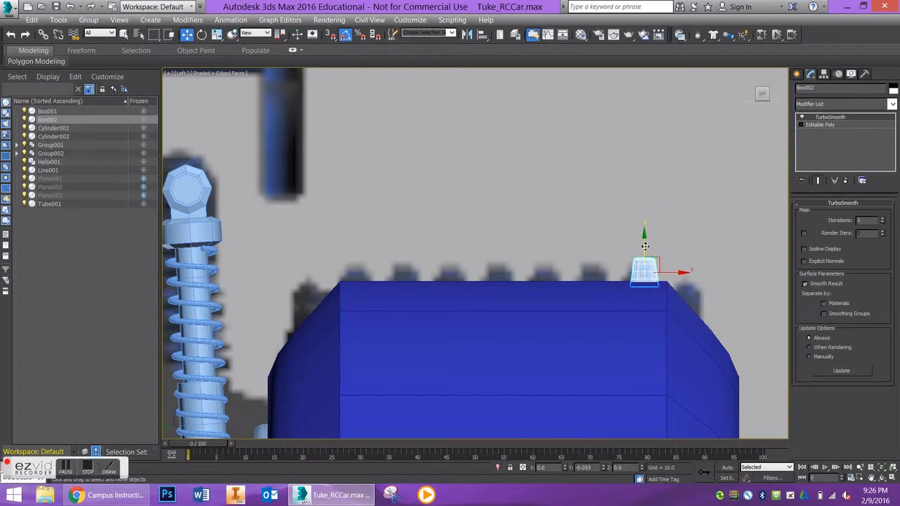
mouse_move(674, 274)
mouse_down()
mouse_move(612, 273)
mouse_move(693, 274)
mouse_move(621, 274)
mouse_move(628, 279)
mouse_up()
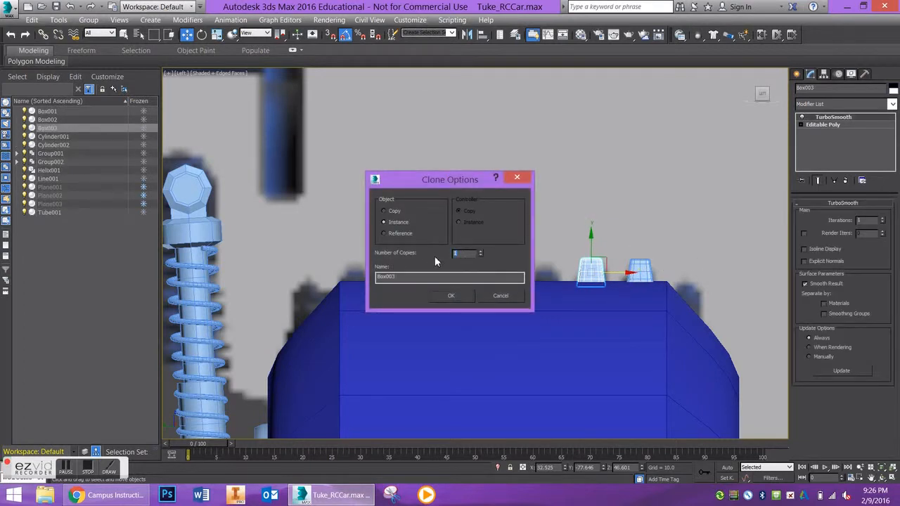
click(447, 295)
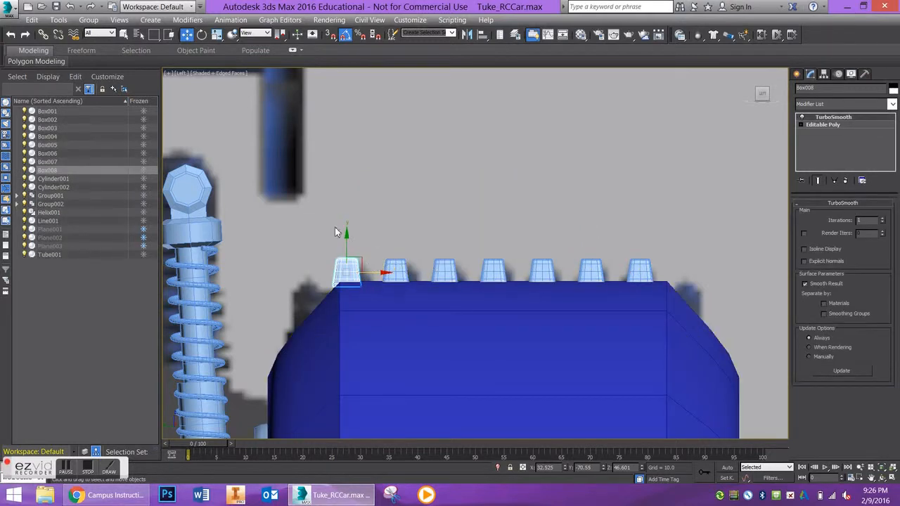
Step: Shift the whole row of seven tread blocks about 0.29 units along X to center it on the tire's flat surface
drag(663, 270, 668, 269)
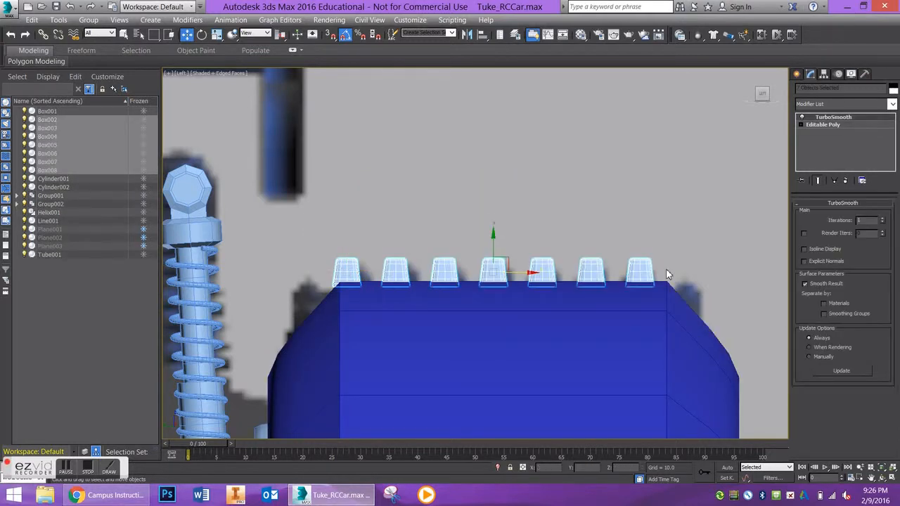
drag(520, 276, 530, 273)
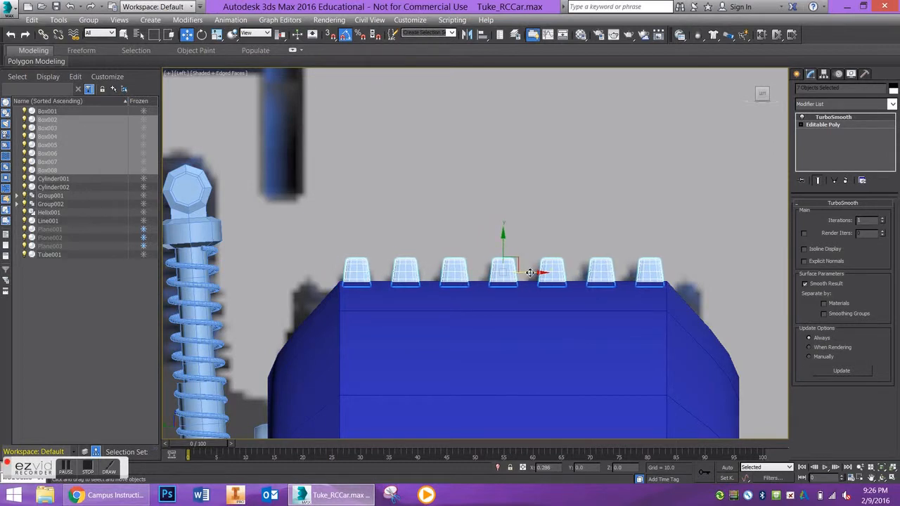
click(657, 277)
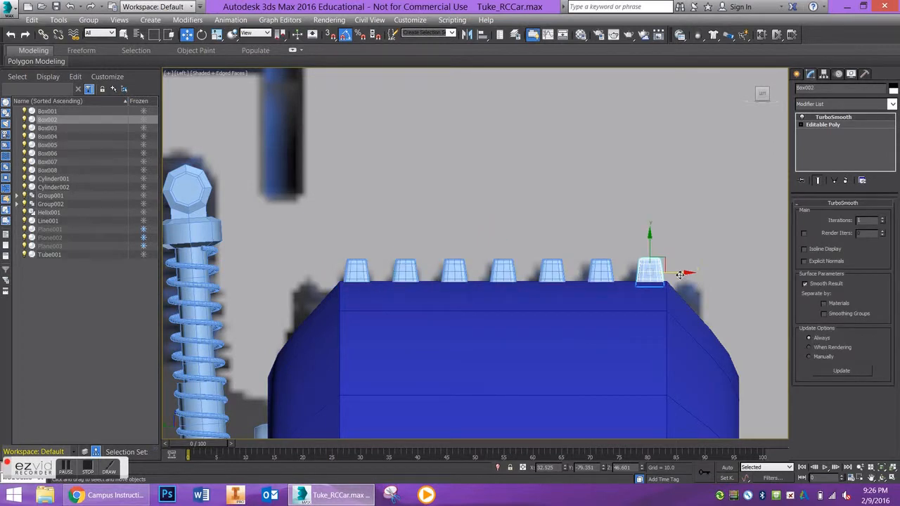
shift+drag(676, 274, 717, 274)
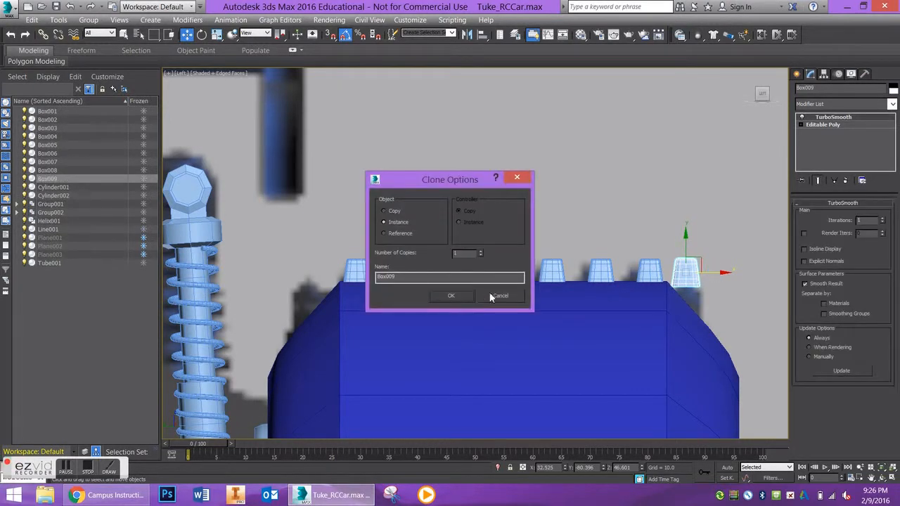
click(520, 296)
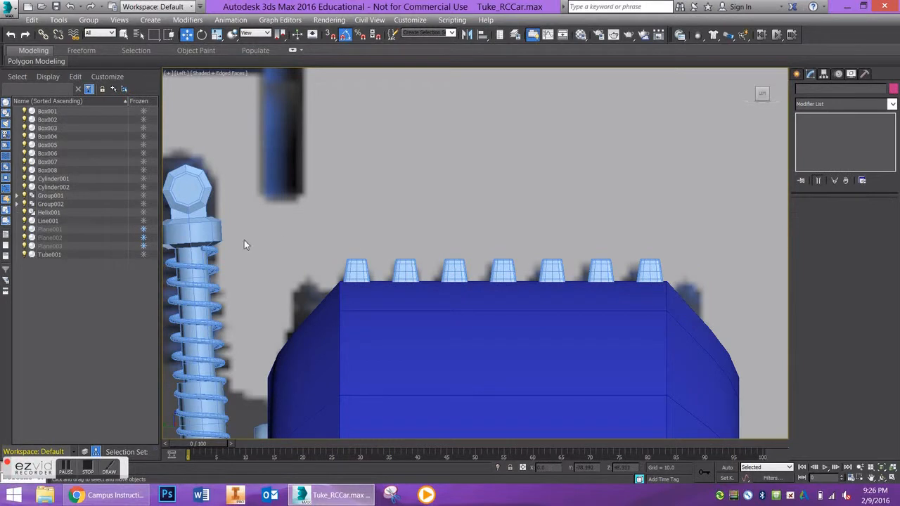
Step: Group the seven tread blocks under the name Treads
drag(733, 278, 733, 278)
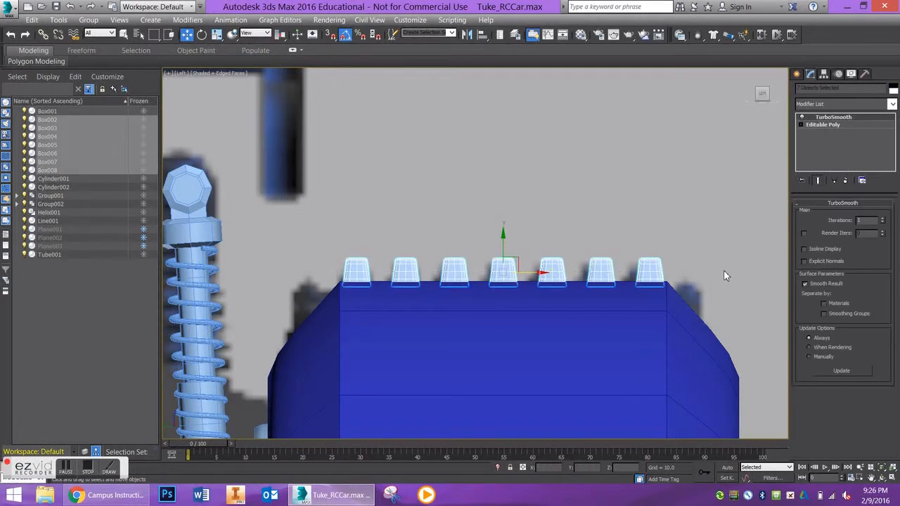
click(88, 19)
click(93, 33)
text(Ti)
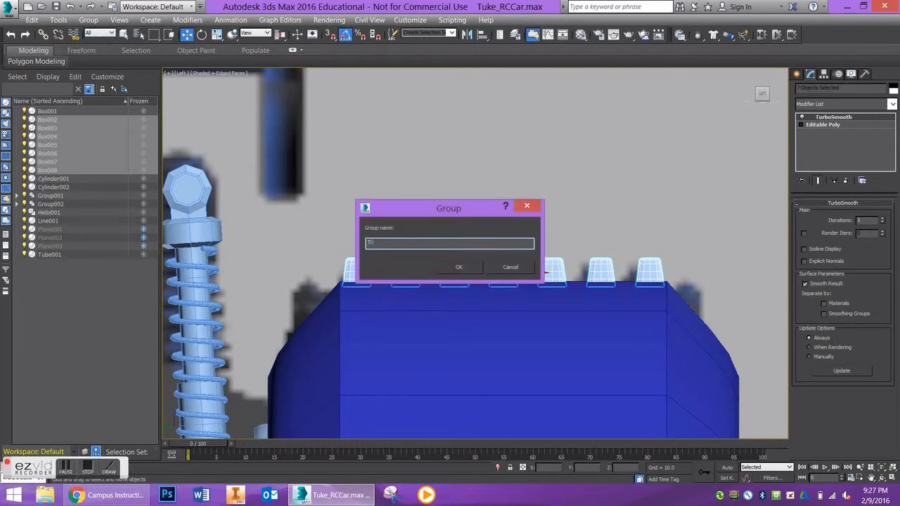
key(Return)
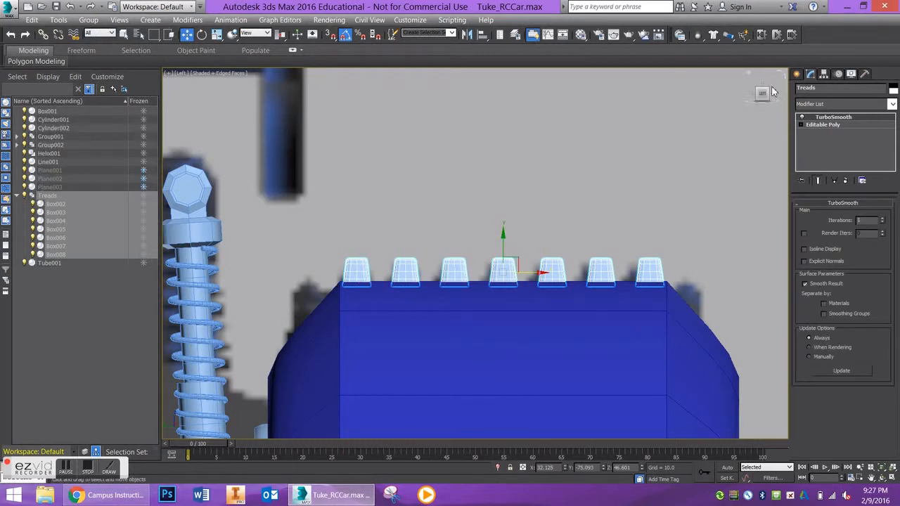
Step: In the front view, align only the Treads group's pivot to the wheel hub piece Box001 in X, Y and Z position
drag(764, 95, 770, 98)
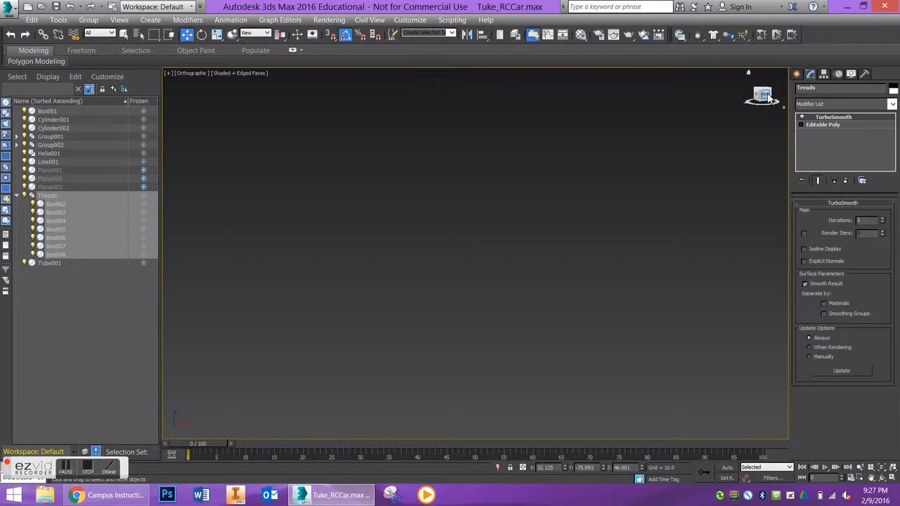
click(768, 97)
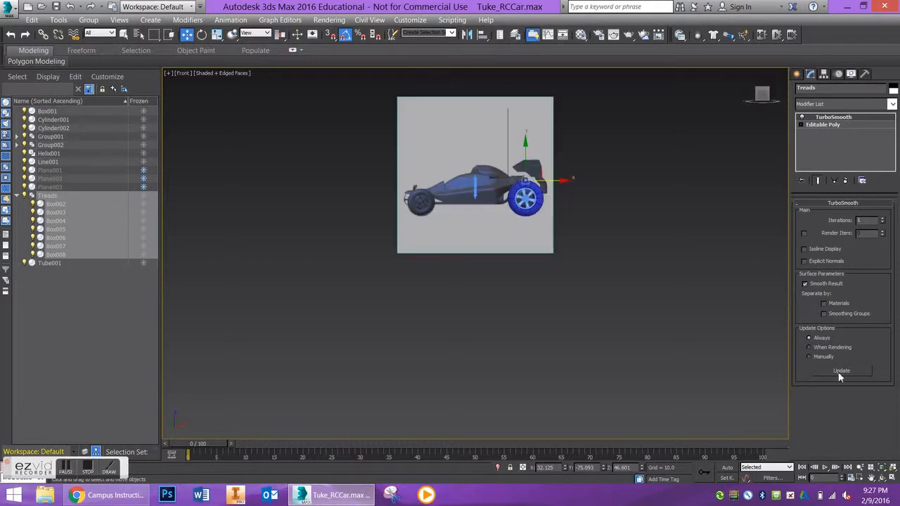
click(873, 468)
scroll(609, 293, down, 5)
scroll(628, 307, down, 3)
scroll(546, 272, up, 2)
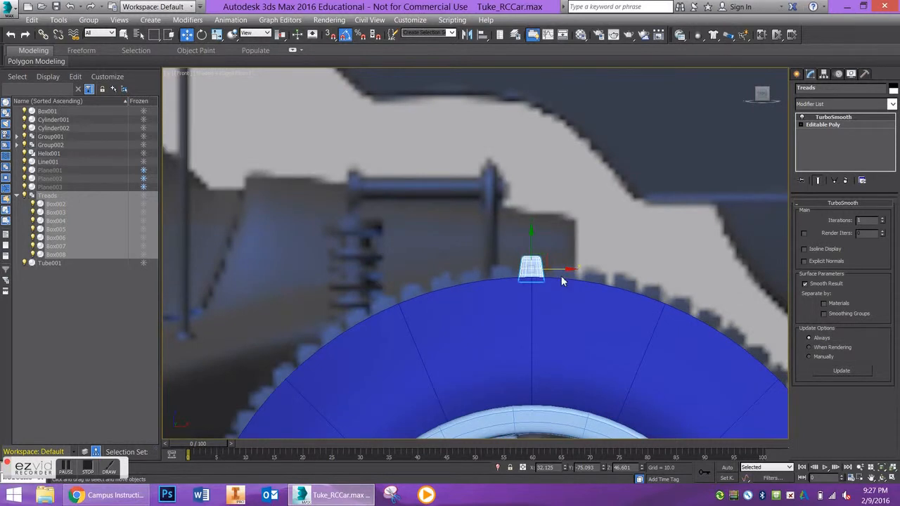
scroll(555, 275, down, 3)
scroll(555, 275, up, 2)
click(202, 36)
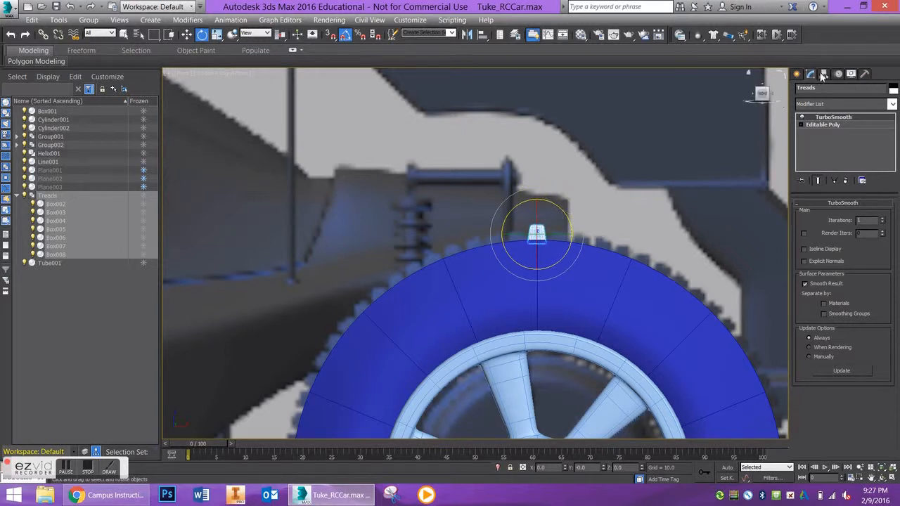
click(824, 73)
click(824, 143)
middle_drag(752, 124, 672, 19)
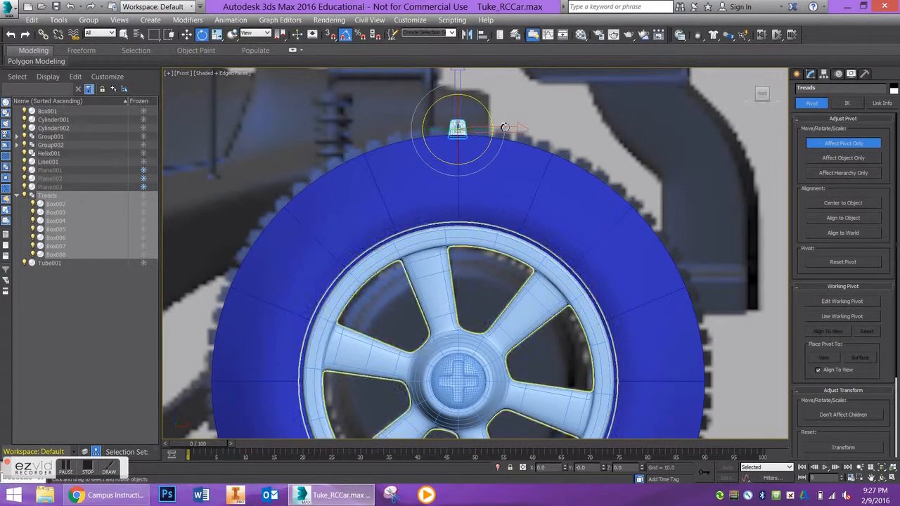
click(482, 36)
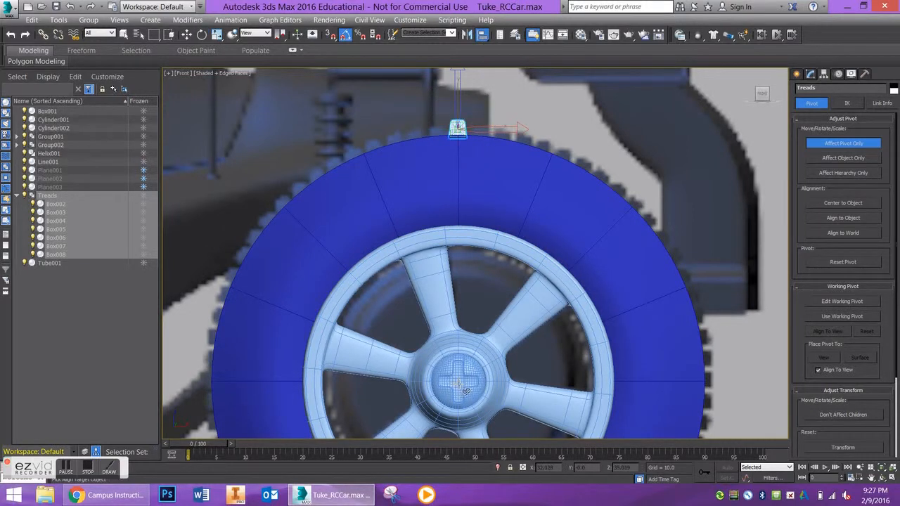
click(458, 385)
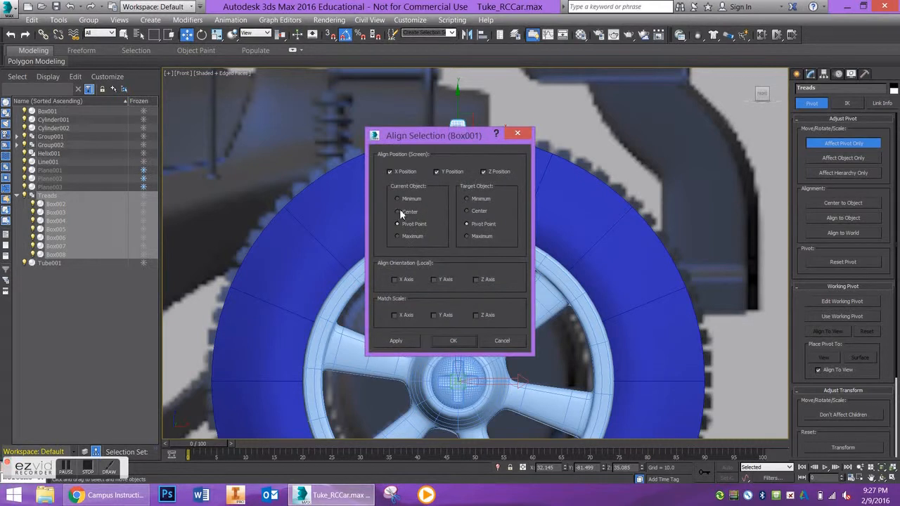
click(455, 340)
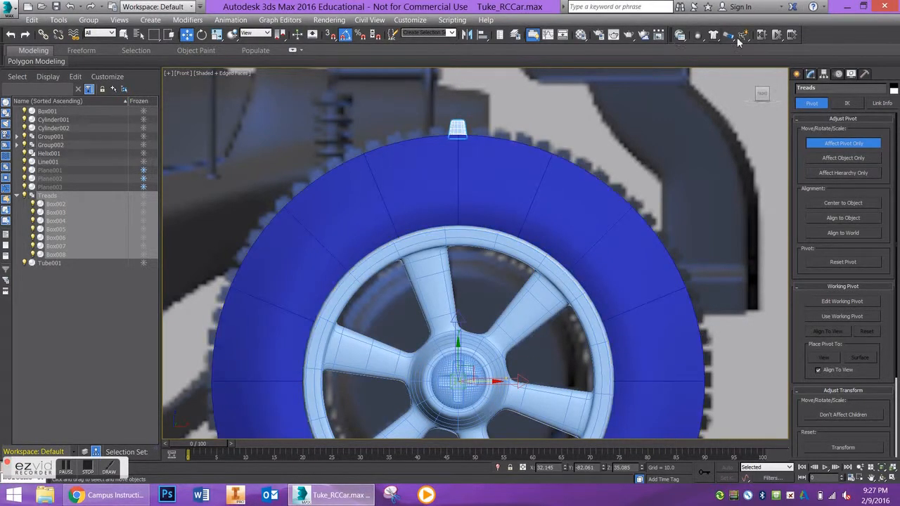
click(853, 145)
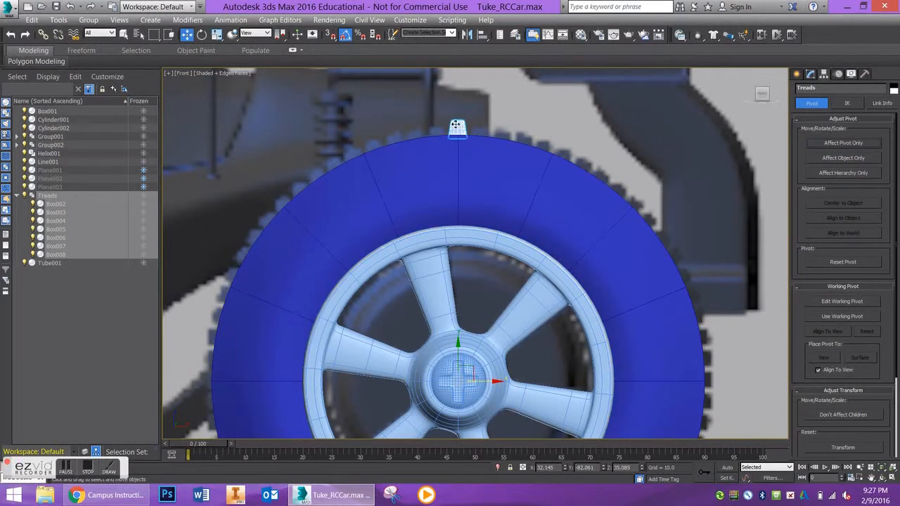
Step: Start rotating the Treads group about the wheel's center
click(201, 34)
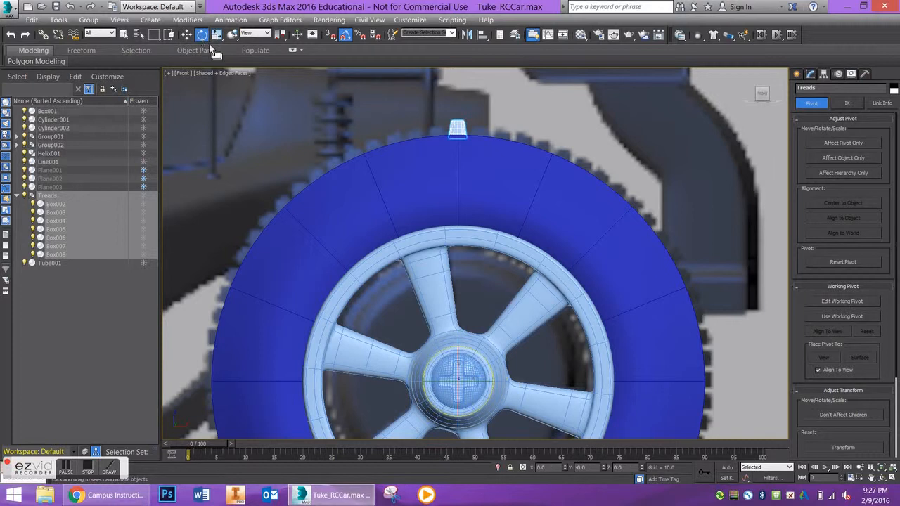